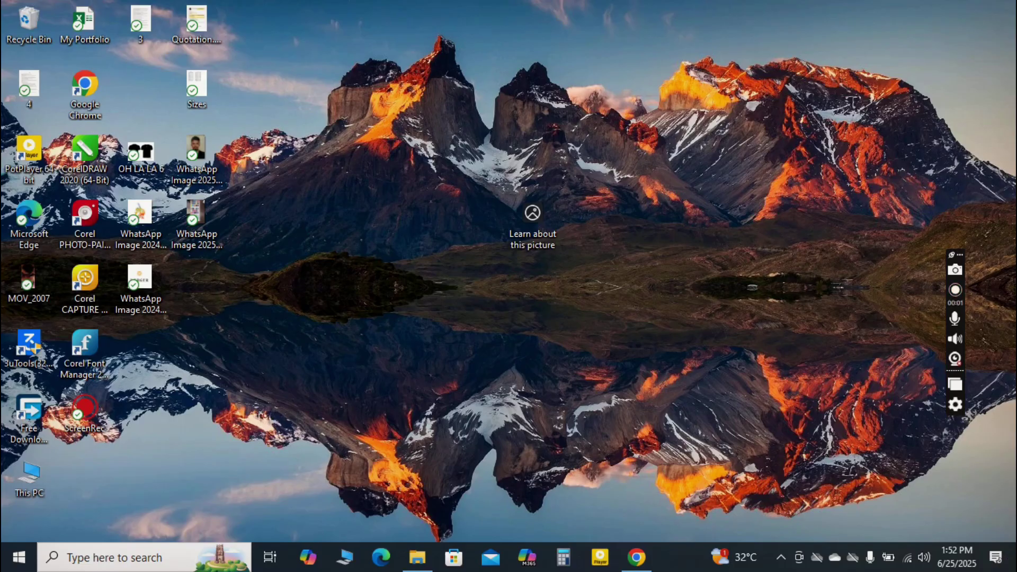
# Step: Bring up the Run dialog with the Win+R shortcut
pyautogui.press('super+r')
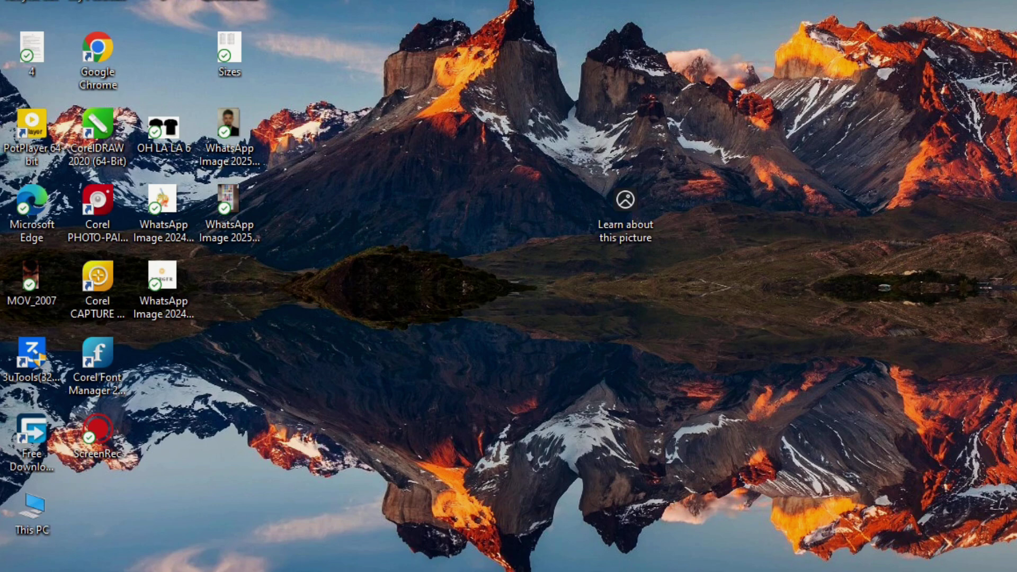
pyautogui.press('super+r')
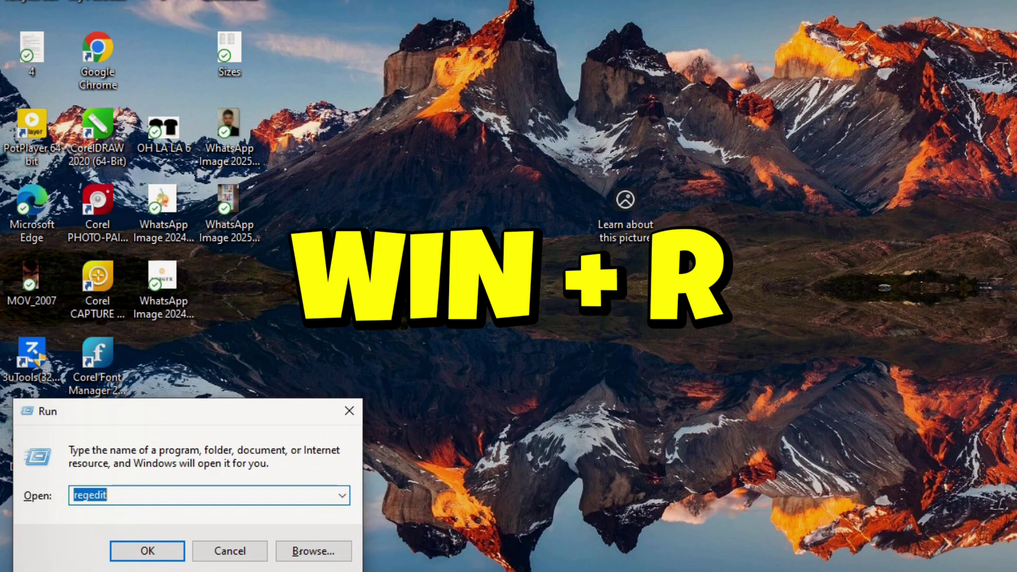
# Step: Launch msconfig and jump to Task Manager's Startup list from System Configuration
pyautogui.write('m')
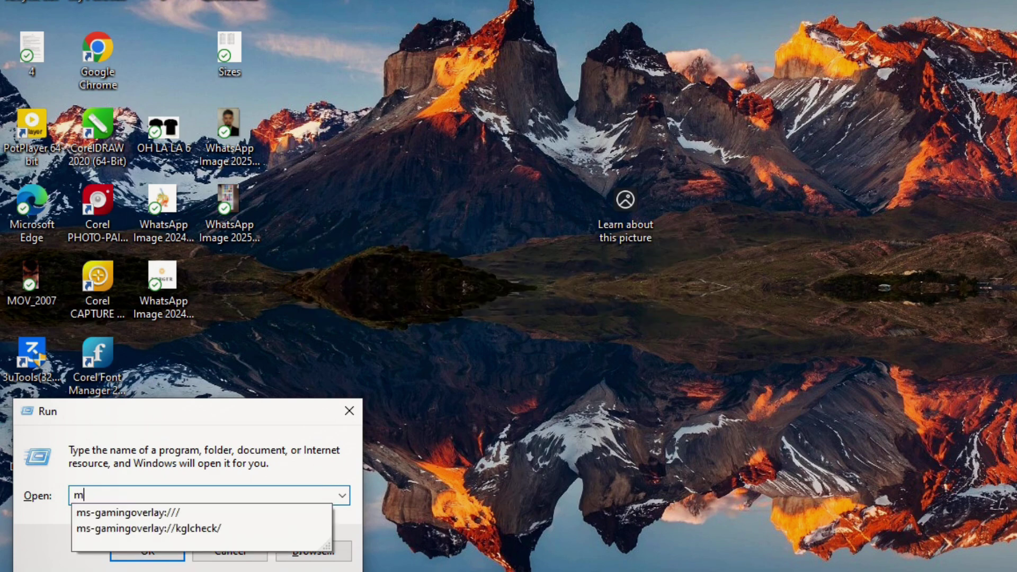
pyautogui.write('scon')
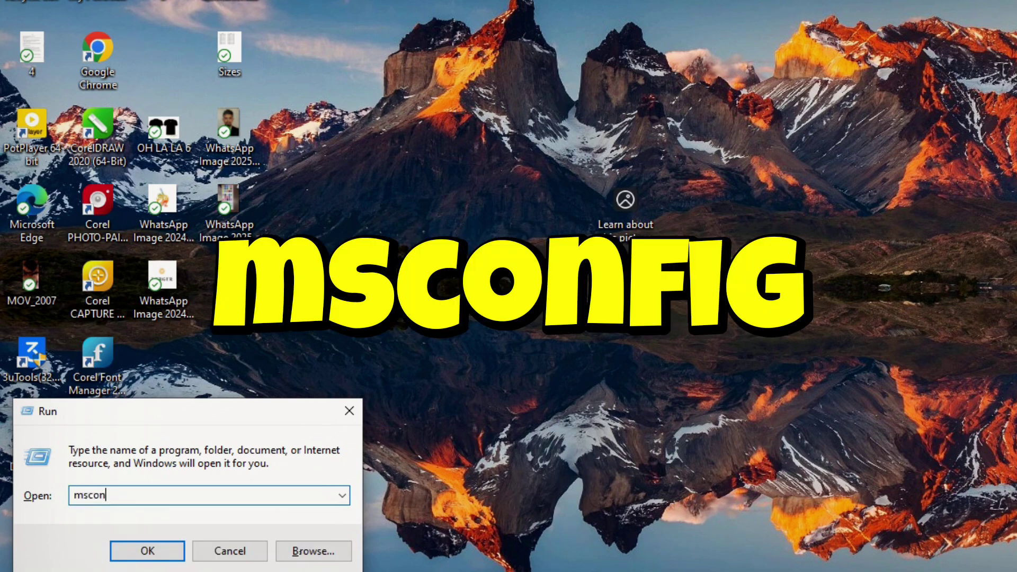
pyautogui.write('fig')
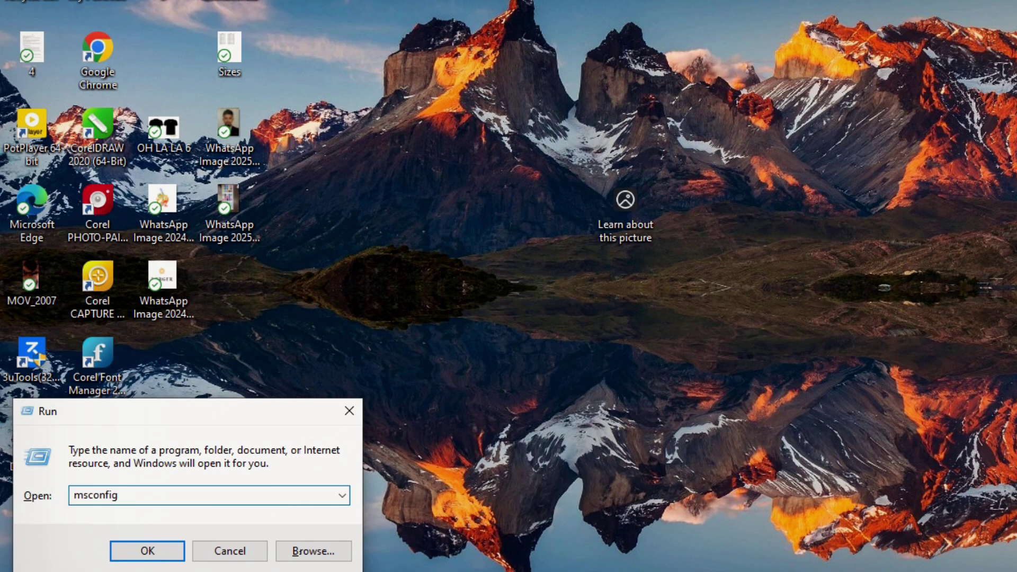
pyautogui.press('Return')
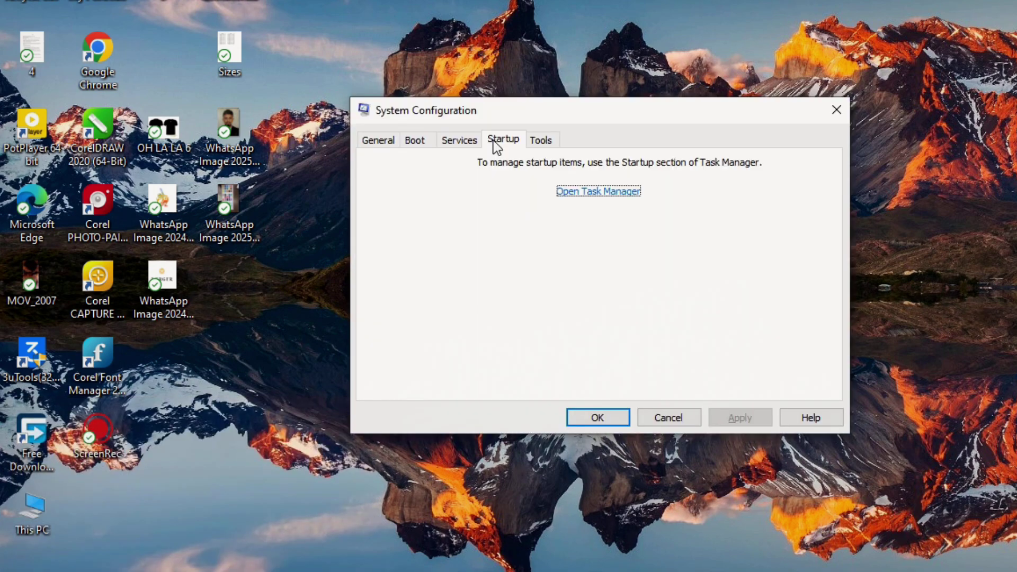
pyautogui.click(598, 192)
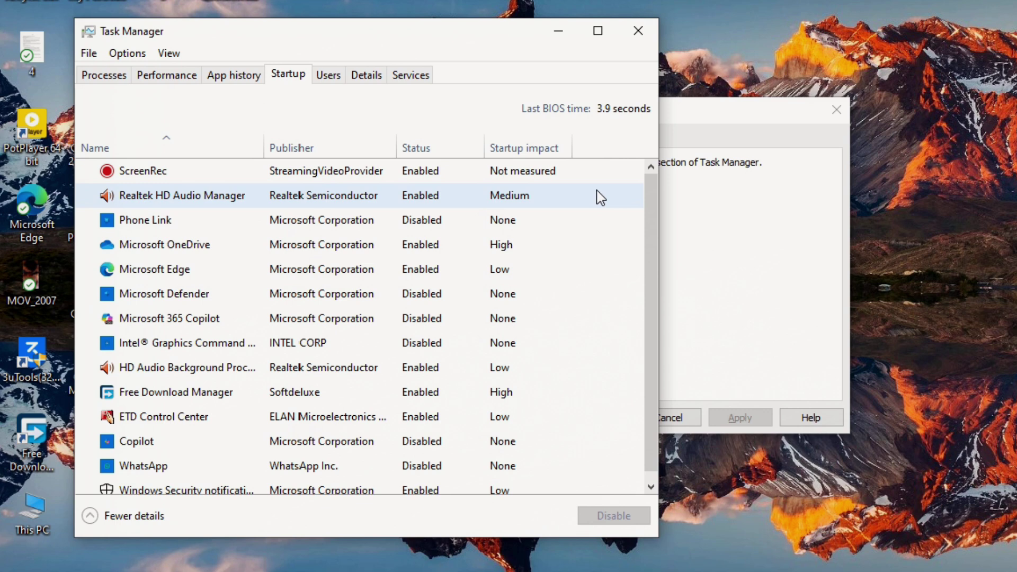
# Step: Disable Microsoft OneDrive and Free Download Manager at startup, then close Task Manager
pyautogui.click(164, 220)
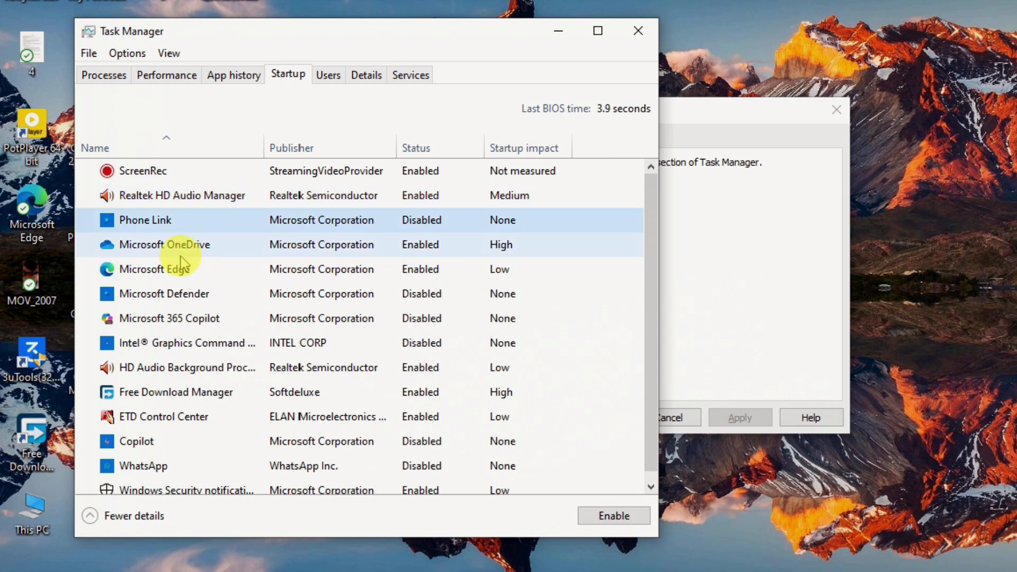
pyautogui.rightClick(164, 247)
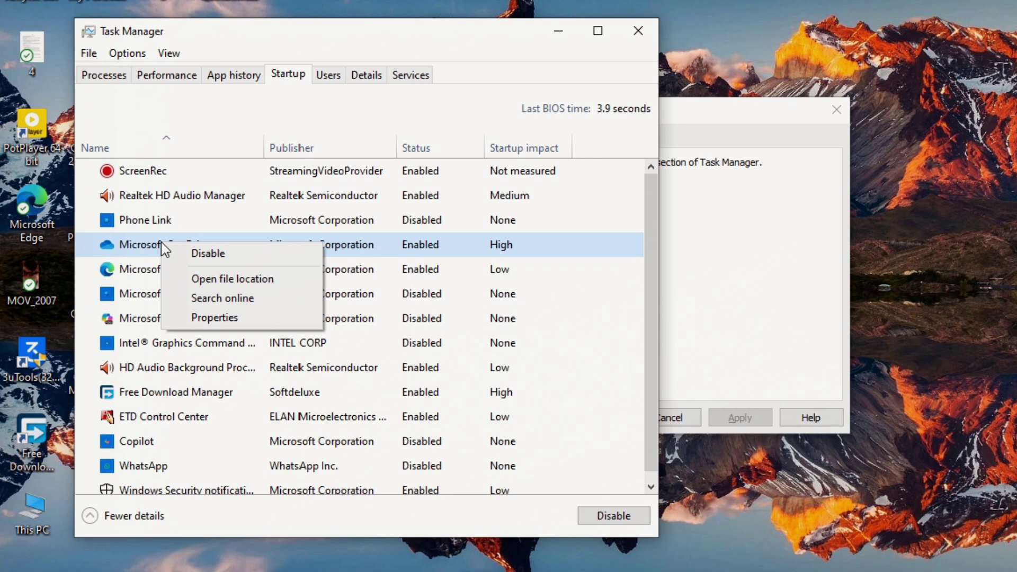
pyautogui.click(207, 254)
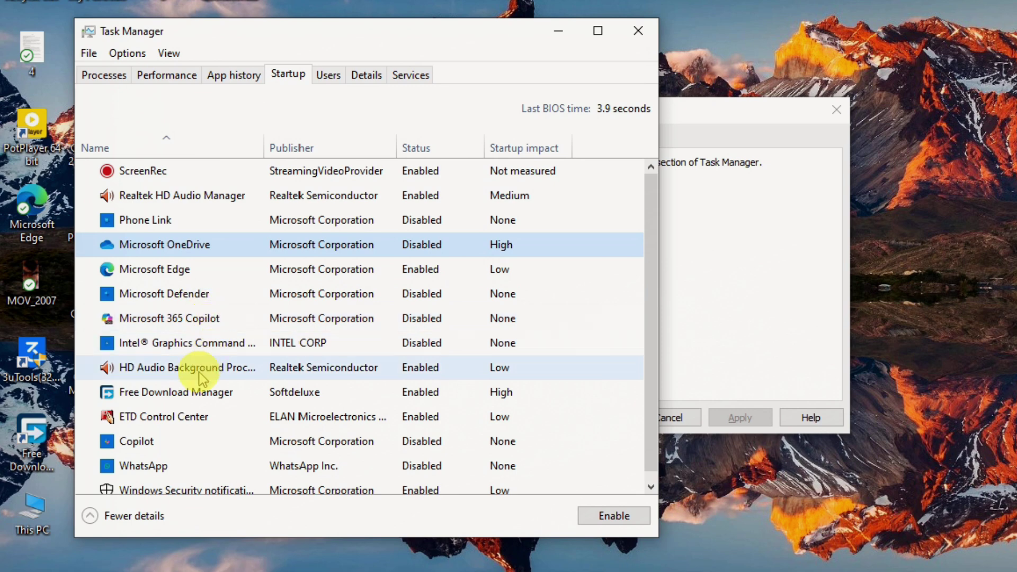
pyautogui.rightClick(199, 395)
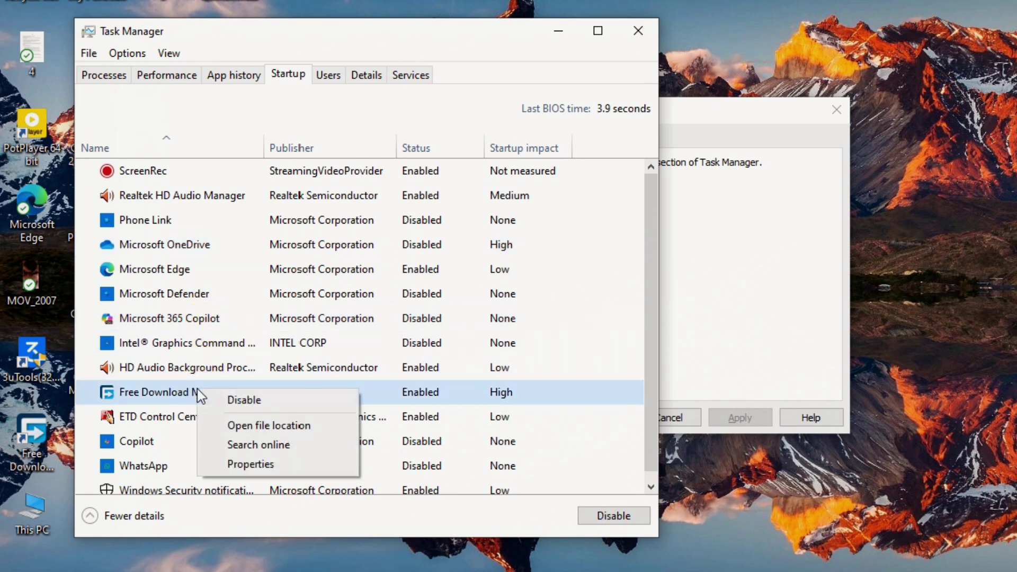
pyautogui.click(241, 402)
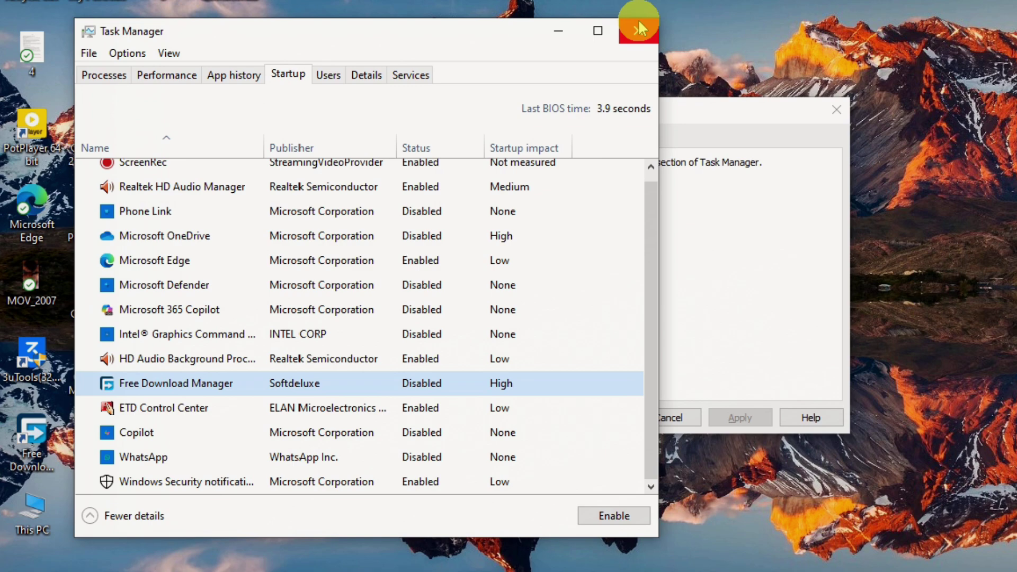
pyautogui.click(639, 29)
pyautogui.press('super+r')
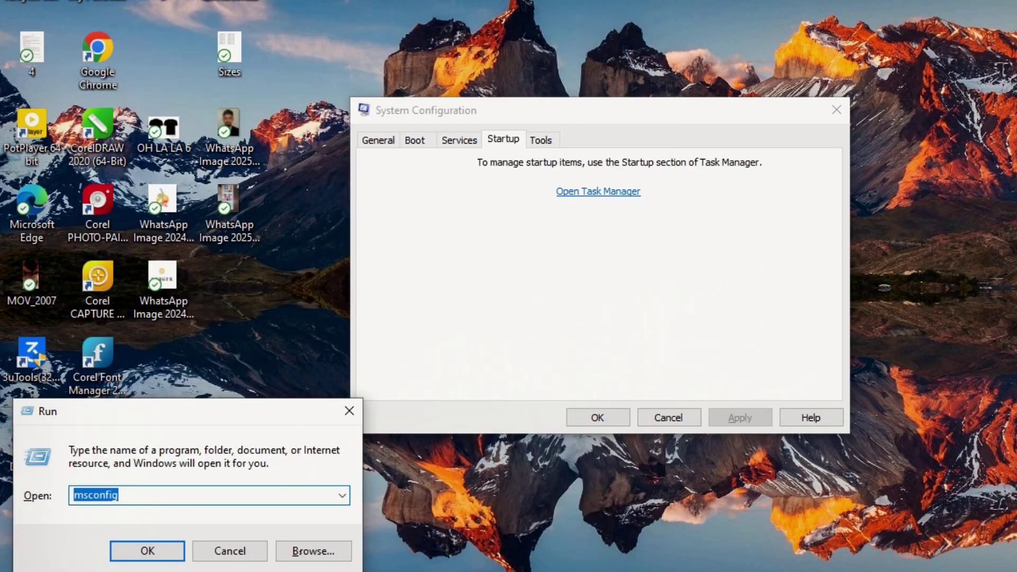
# Step: Review the Services list, then confirm System Configuration with OK
pyautogui.click(459, 145)
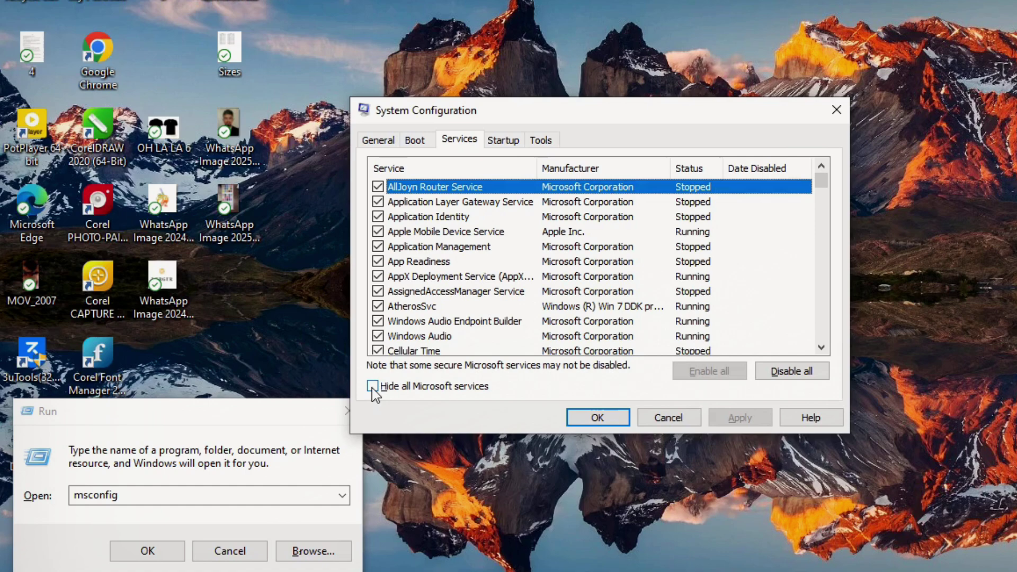
pyautogui.scroll(-8, 588, 265)
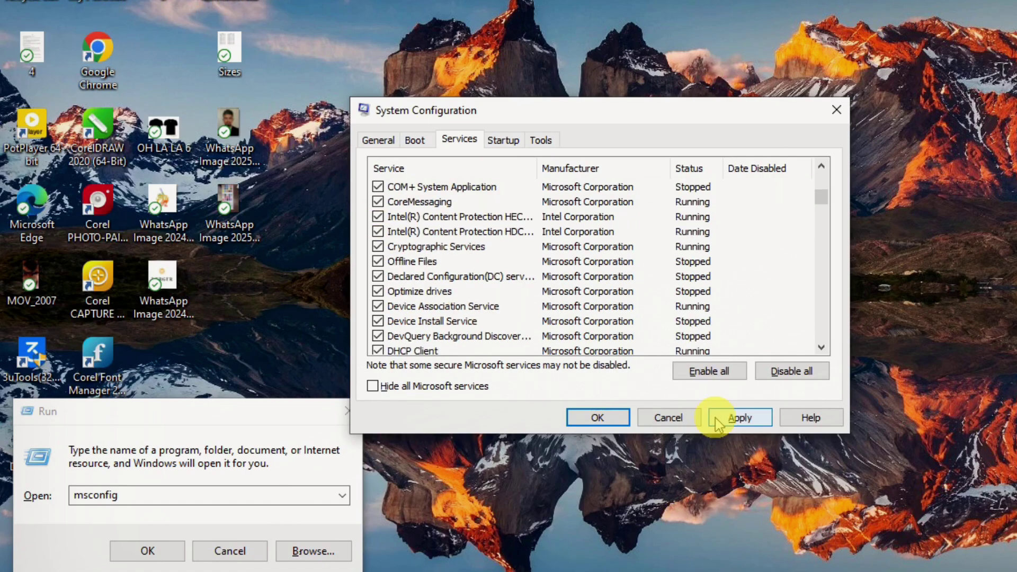
pyautogui.click(593, 422)
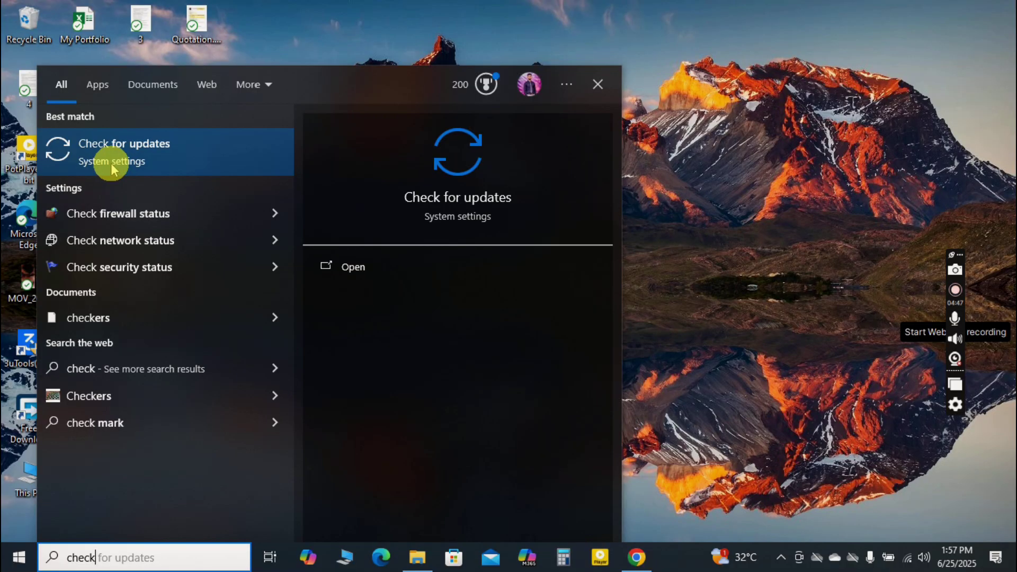
# Step: Open the Windows Update page from search and run a new check for updates
pyautogui.click(110, 164)
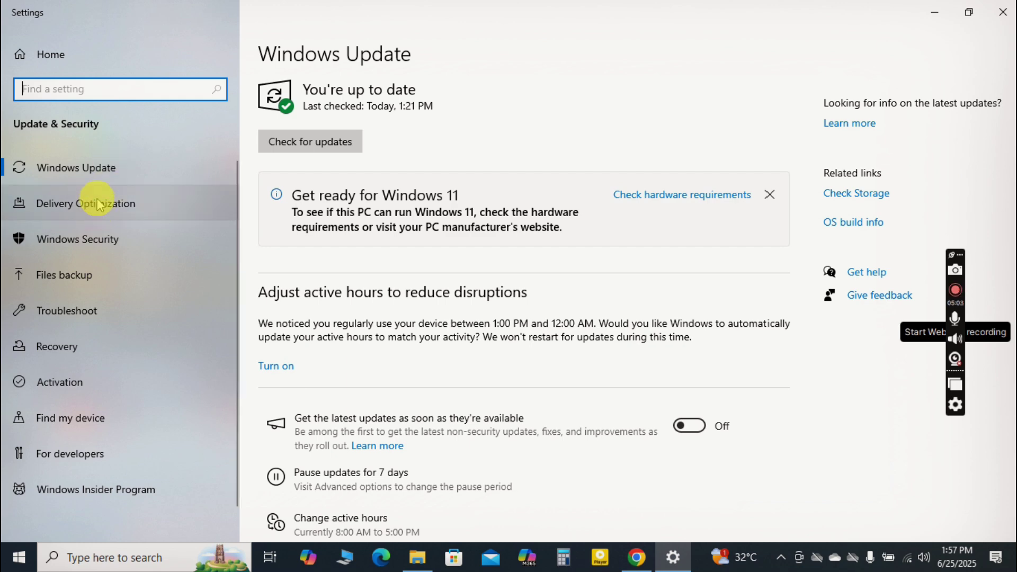
pyautogui.scroll(-1, 96, 199)
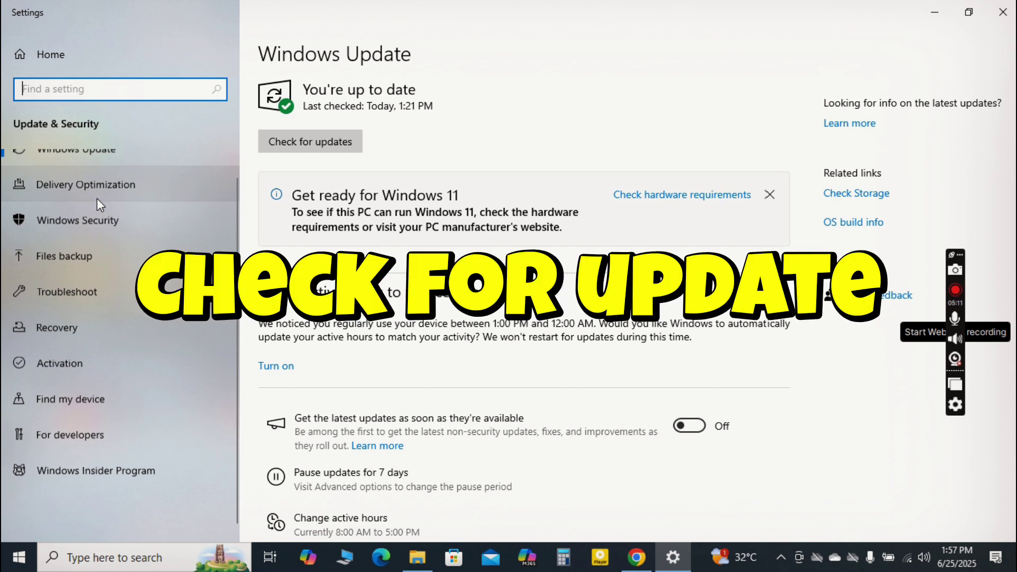
pyautogui.scroll(-1, 97, 198)
pyautogui.scroll(2, 97, 198)
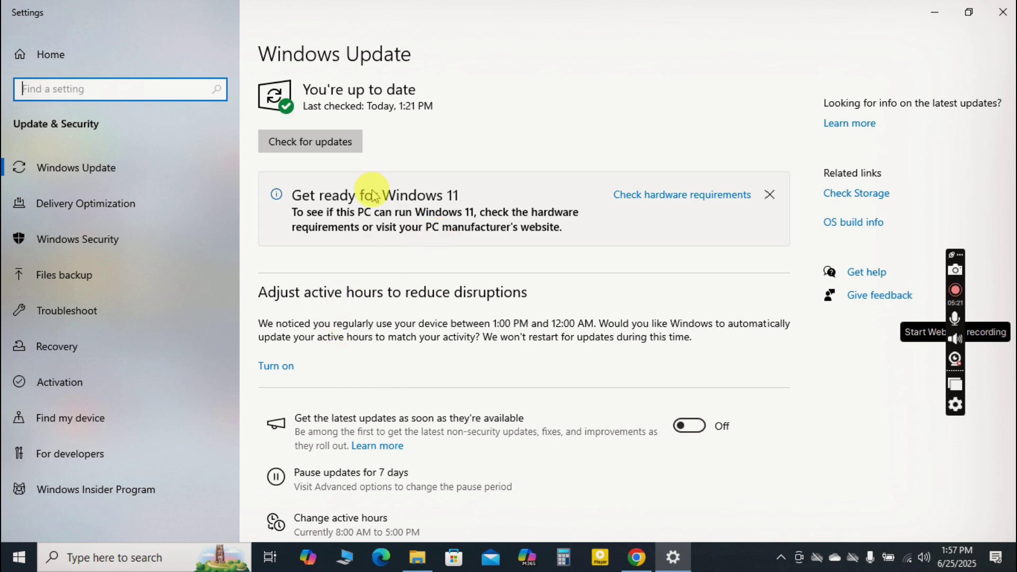
pyautogui.click(334, 152)
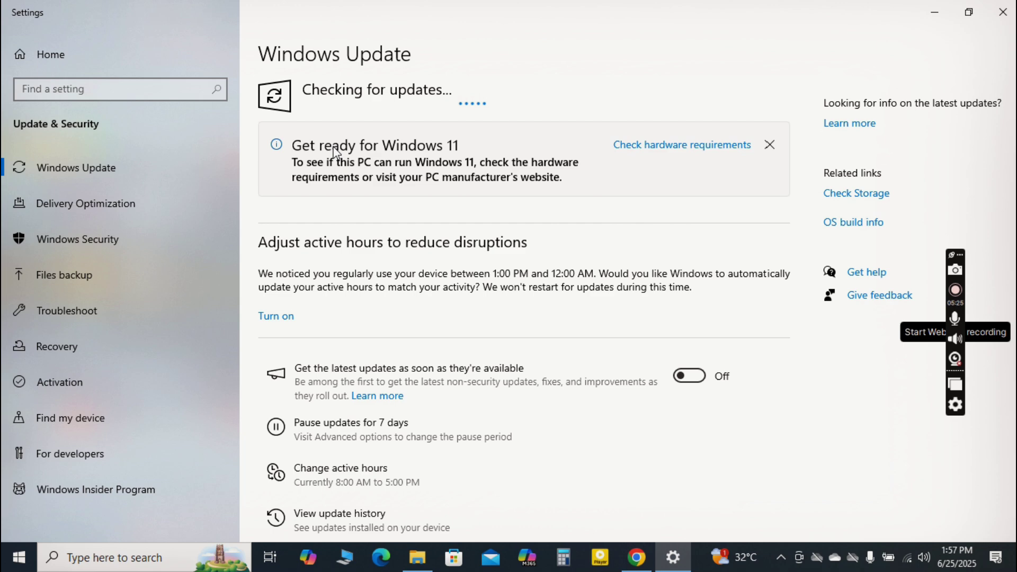
pyautogui.scroll(-2, 363, 352)
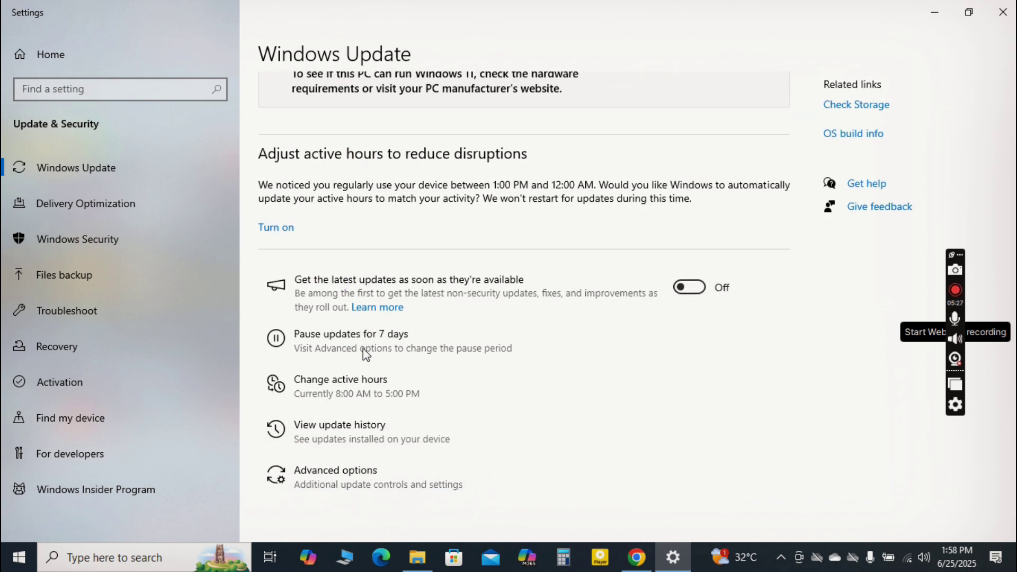
# Step: In Advanced options, set Pause until to Wednesday, July 30, 2025
pyautogui.click(350, 496)
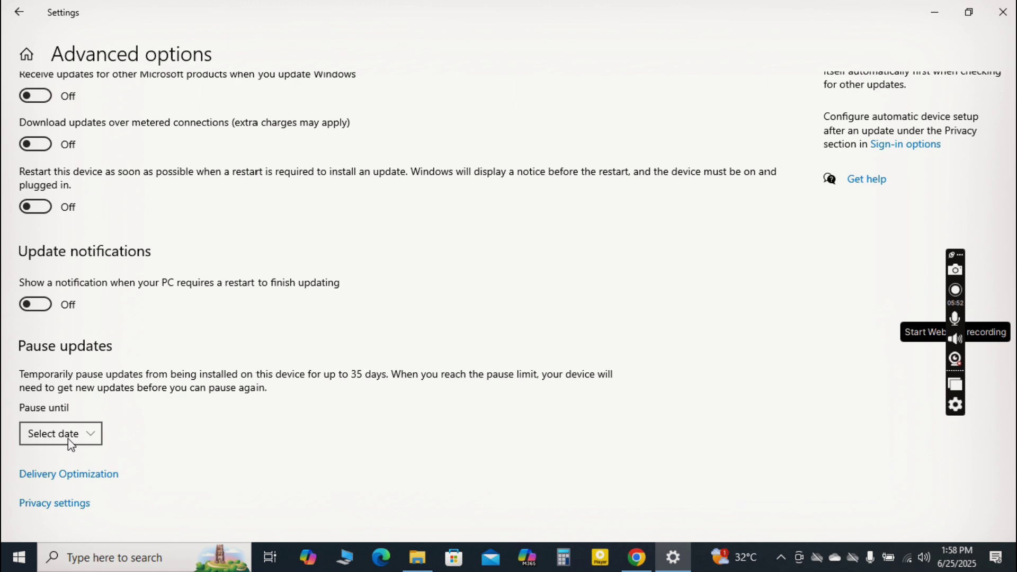
pyautogui.click(70, 443)
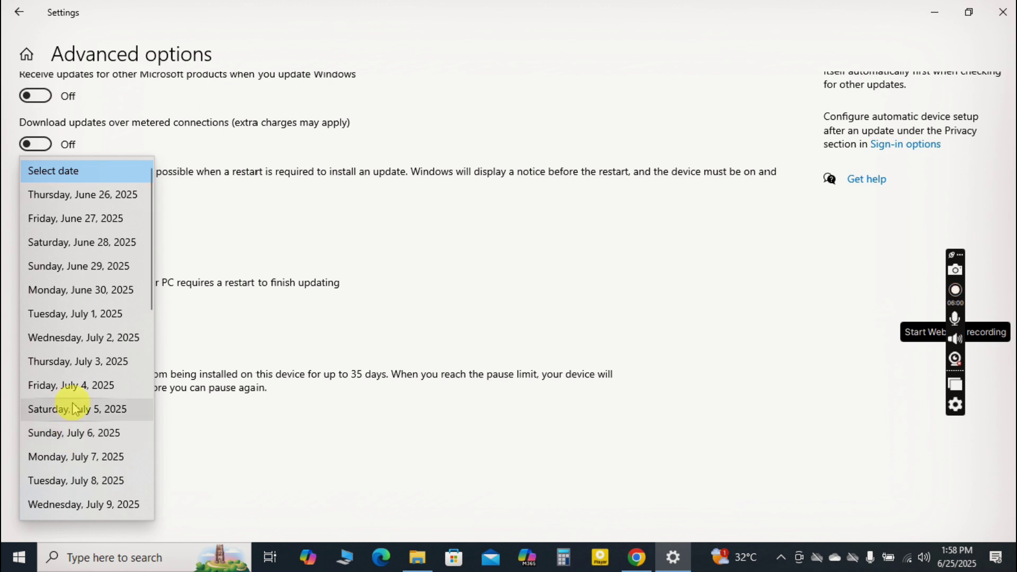
pyautogui.scroll(-7, 73, 406)
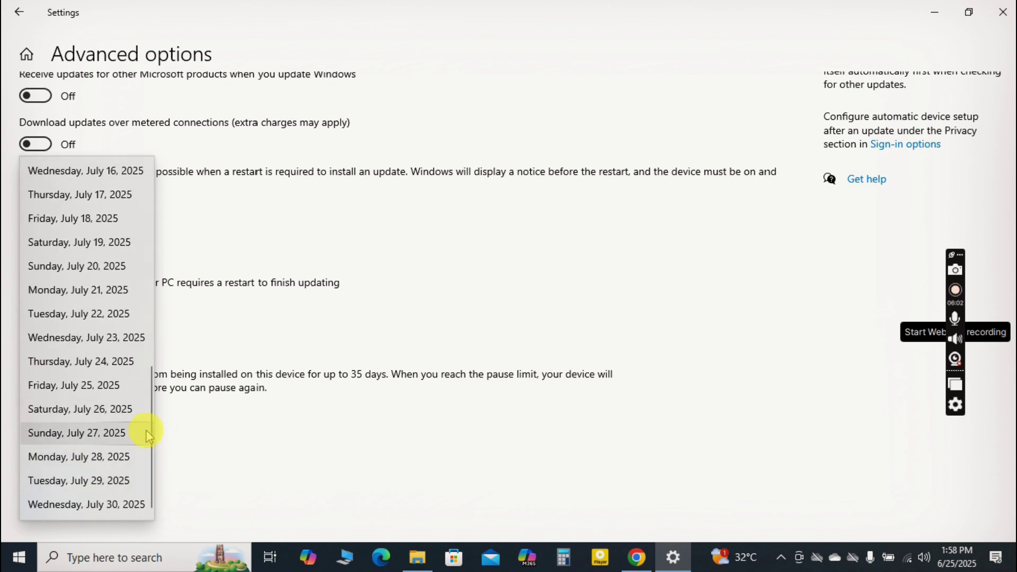
pyautogui.click(127, 504)
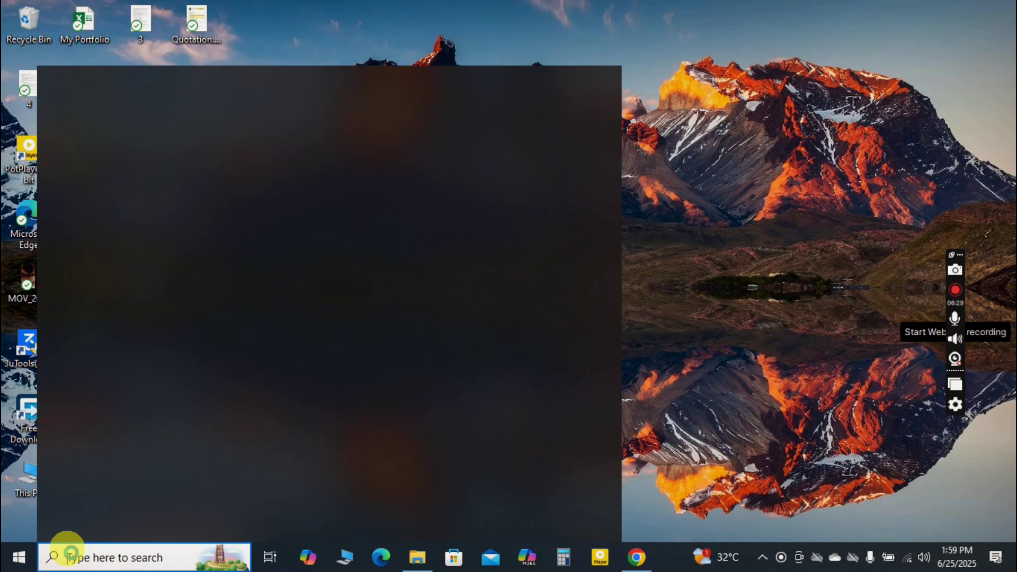
# Step: Search 'wind' and launch the Windows Security app
pyautogui.write('wind')
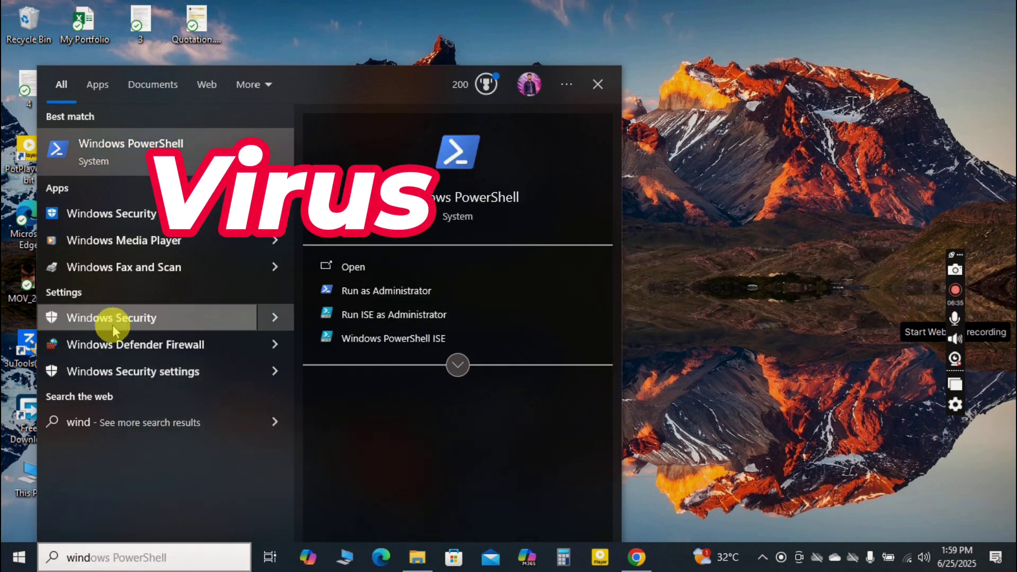
pyautogui.click(113, 320)
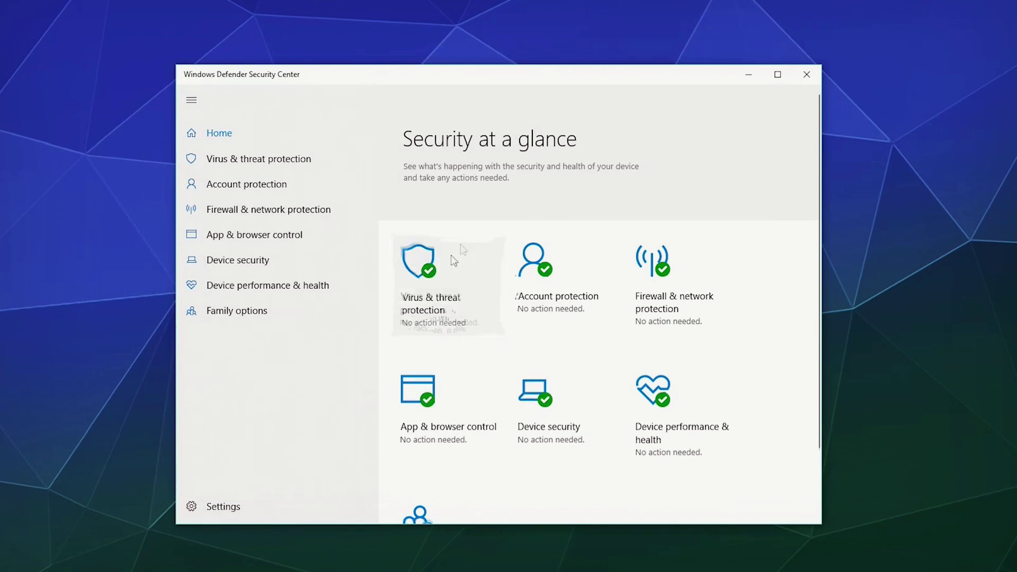
# Step: Run a quick scan from the Virus & threat protection page
pyautogui.click(446, 324)
pyautogui.scroll(-1, 658, 263)
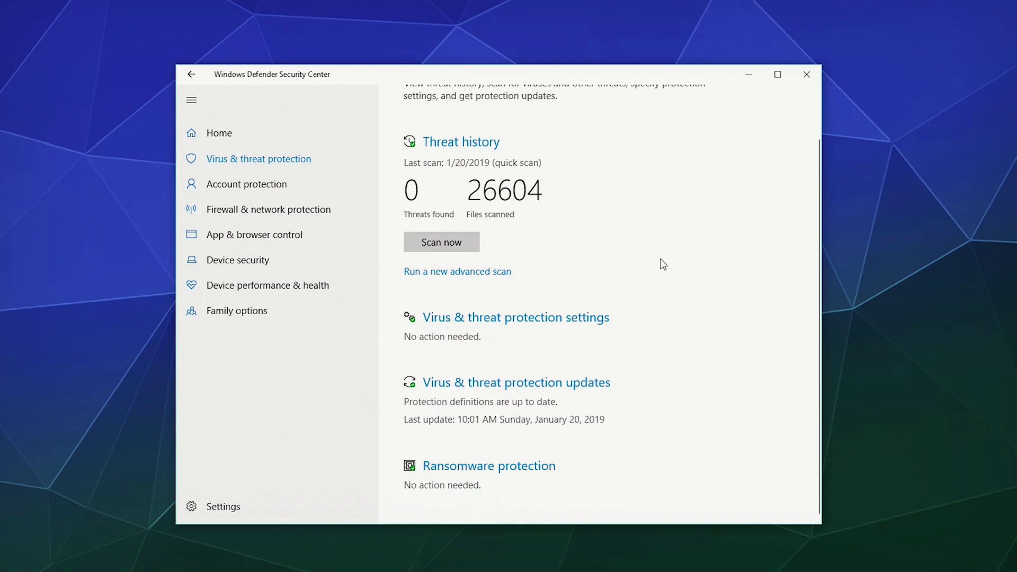
pyautogui.scroll(2, 658, 270)
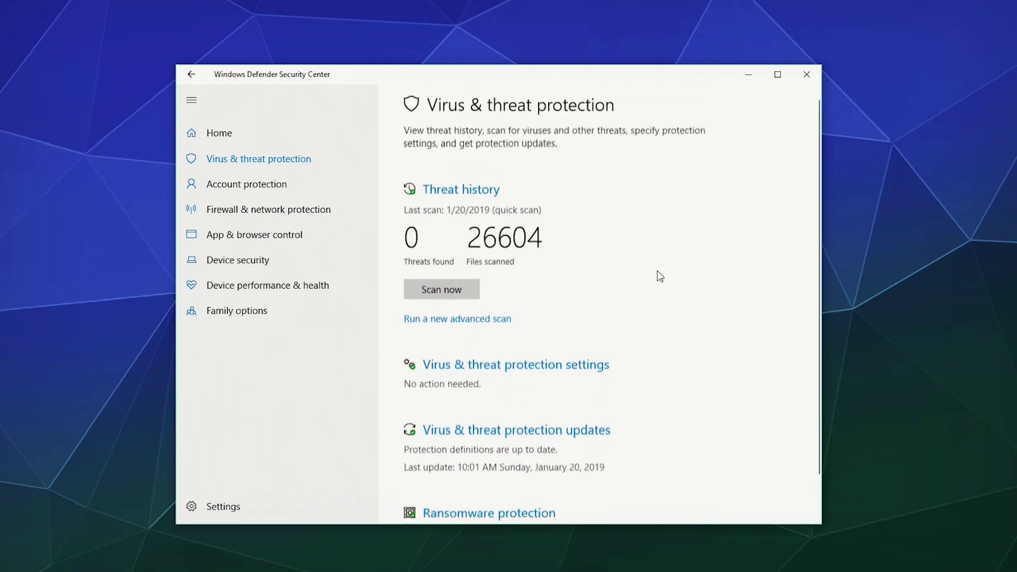
pyautogui.click(475, 301)
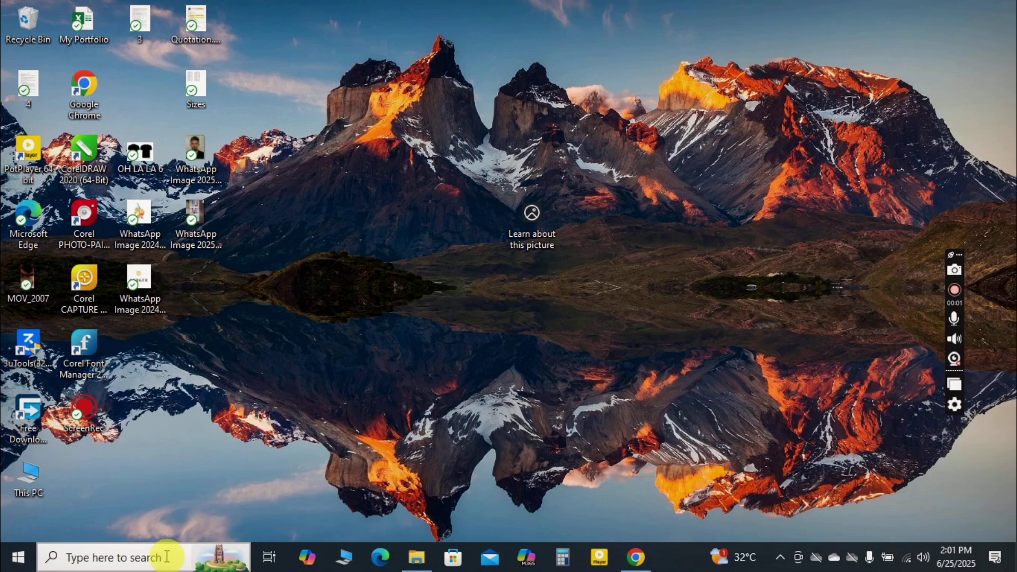
pyautogui.click(164, 556)
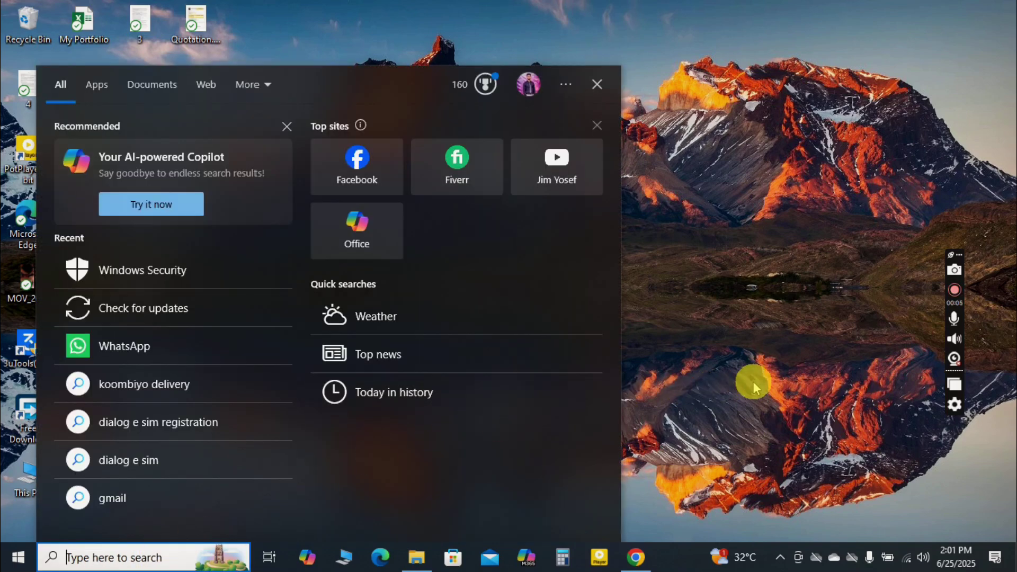
pyautogui.click(753, 381)
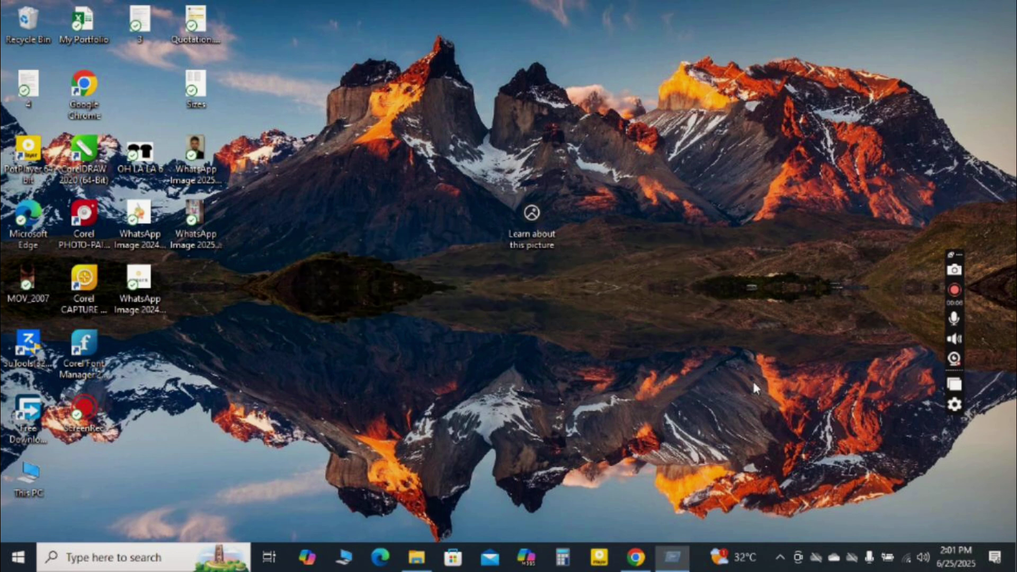
# Step: Open the Windows Temp folder via Run and delete all items, skipping the in-use file
pyautogui.press('super+r')
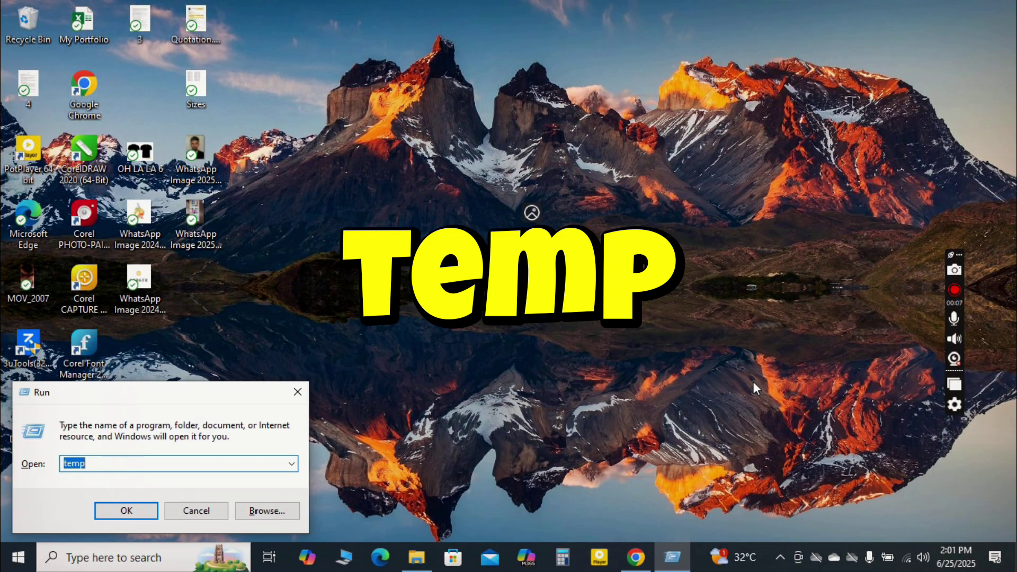
pyautogui.press('Return')
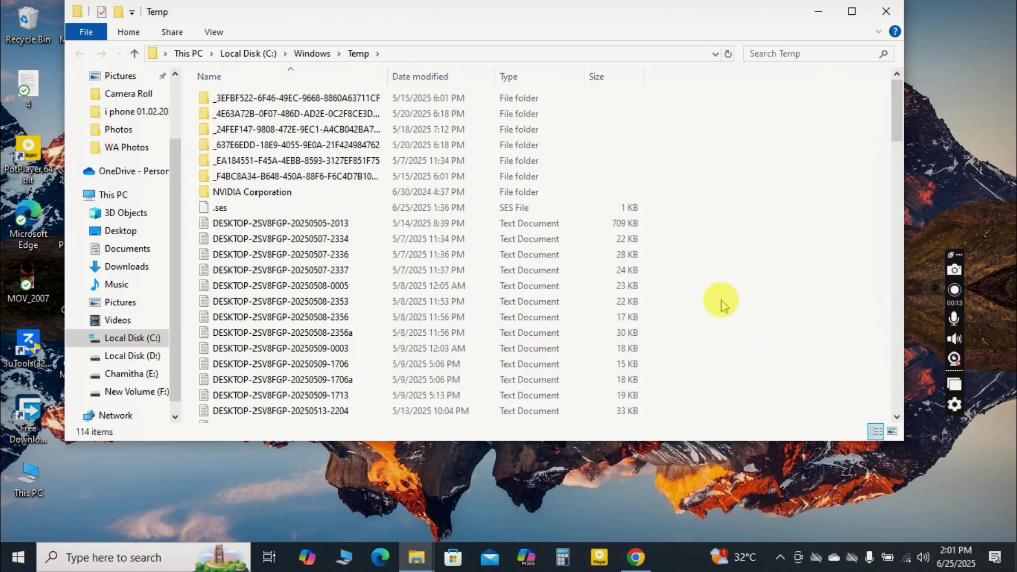
pyautogui.hotkey('ctrl', 'a')
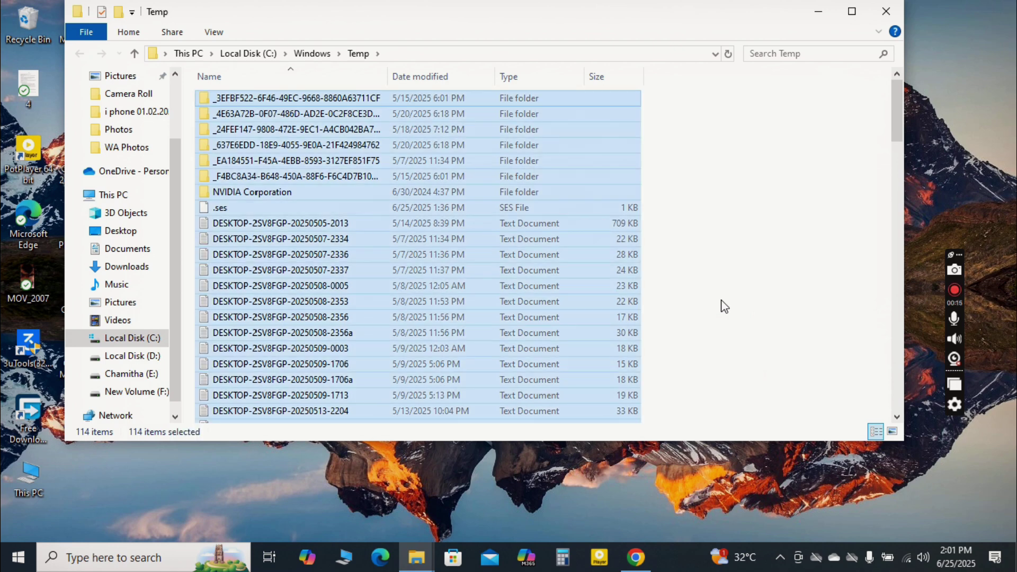
pyautogui.rightClick(518, 206)
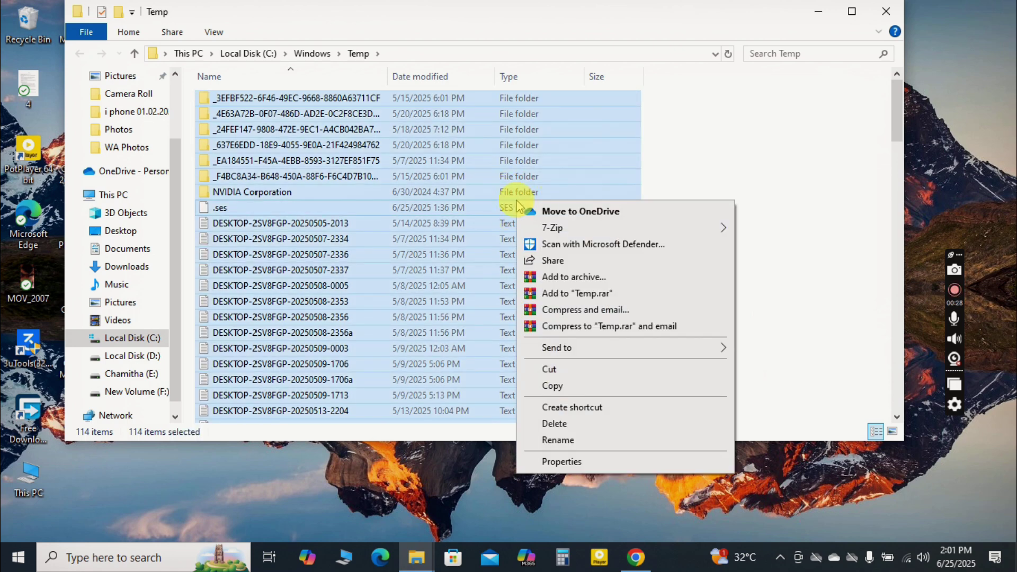
pyautogui.click(596, 426)
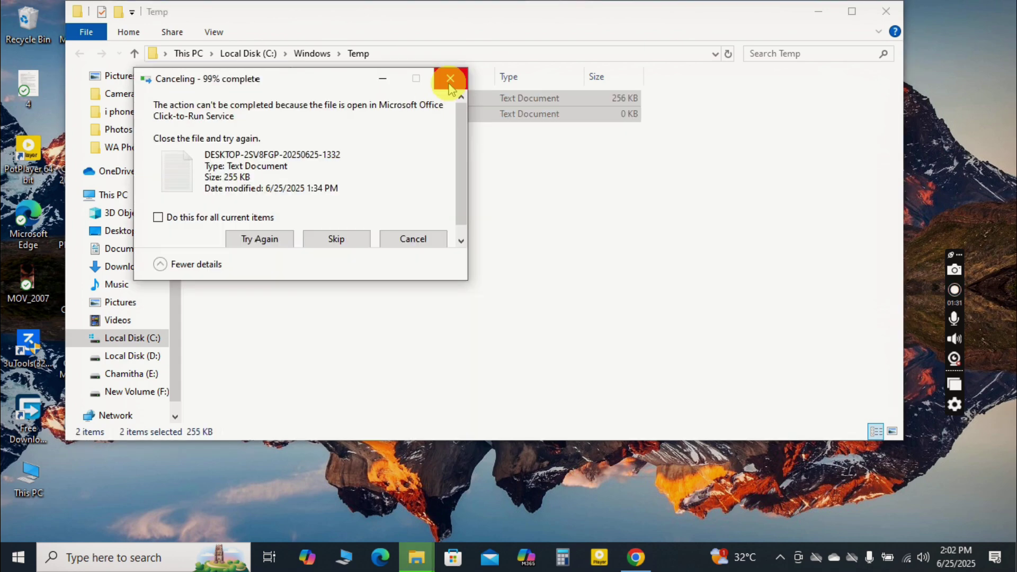
pyautogui.click(366, 234)
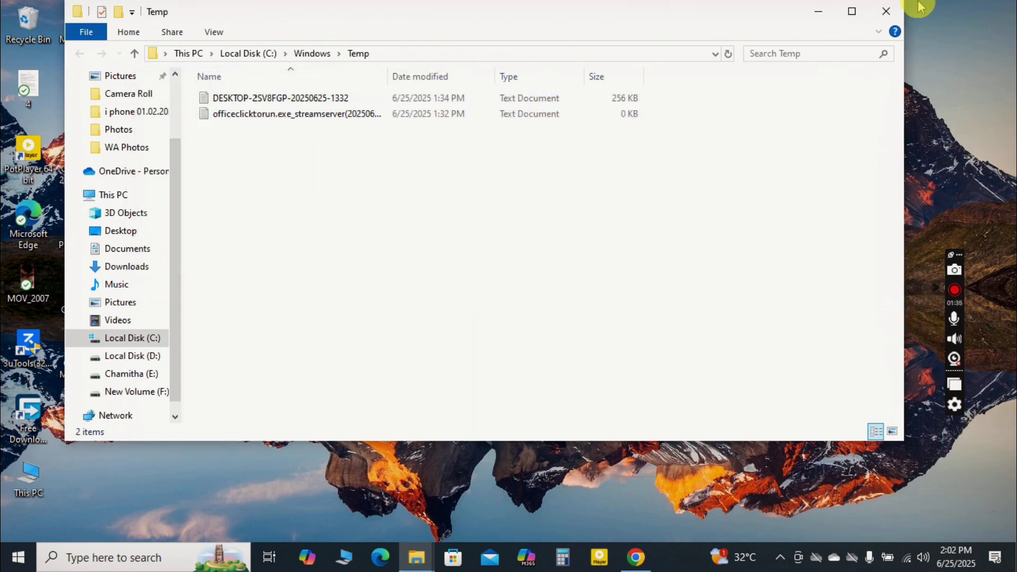
# Step: Close the Windows Temp window and open the user's %temp% folder from Run
pyautogui.click(897, 12)
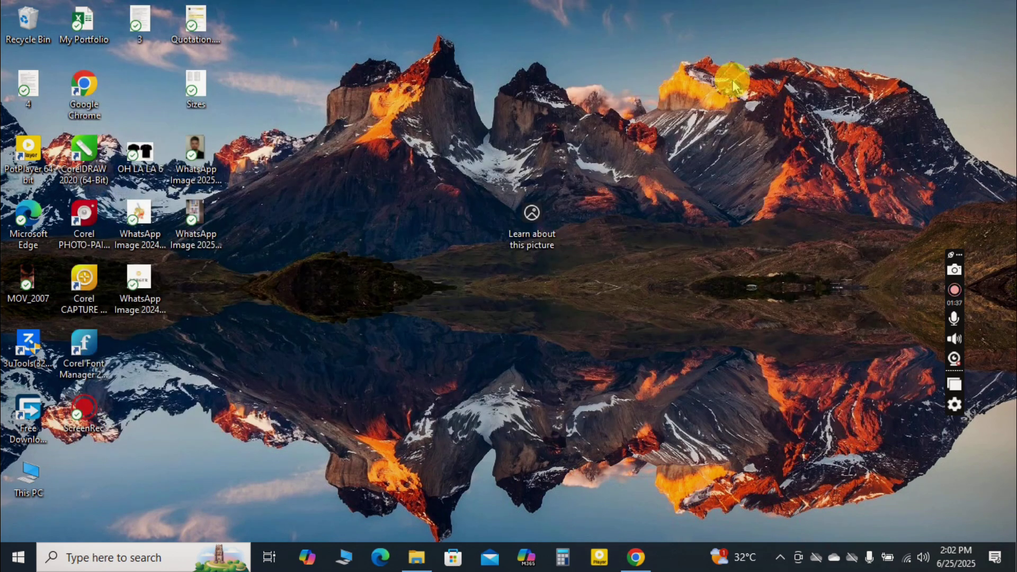
pyautogui.press('super+r')
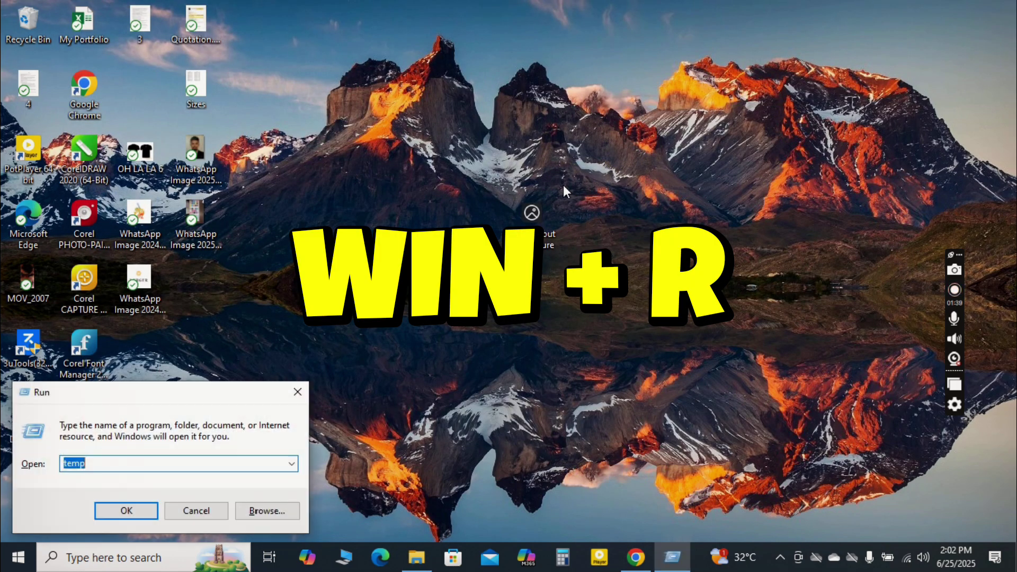
pyautogui.click(103, 461)
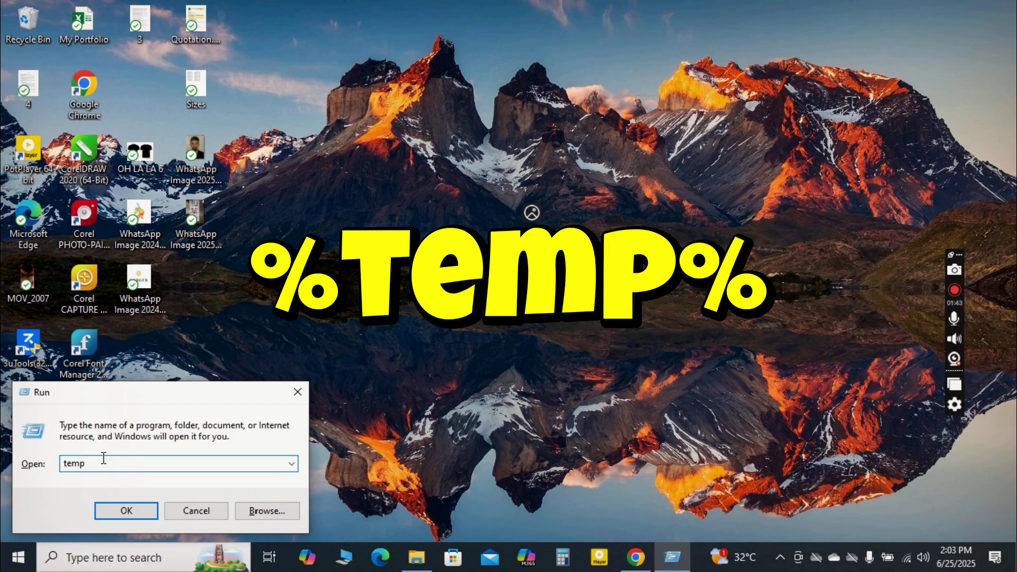
pyautogui.write('%')
pyautogui.press('Left')
pyautogui.press('Left')
pyautogui.press('Left')
pyautogui.press('Left')
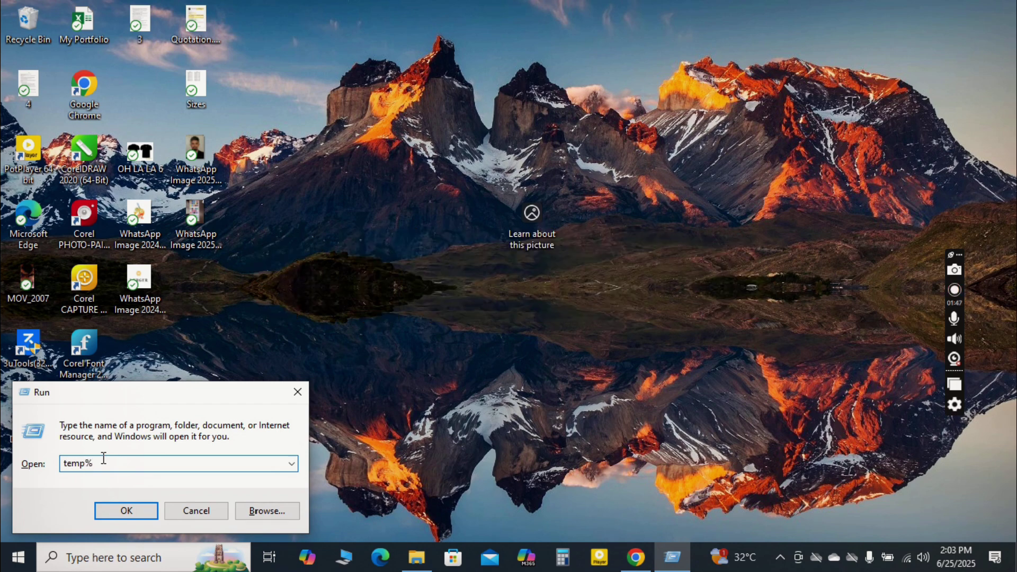
pyautogui.write('%')
pyautogui.press('Return')
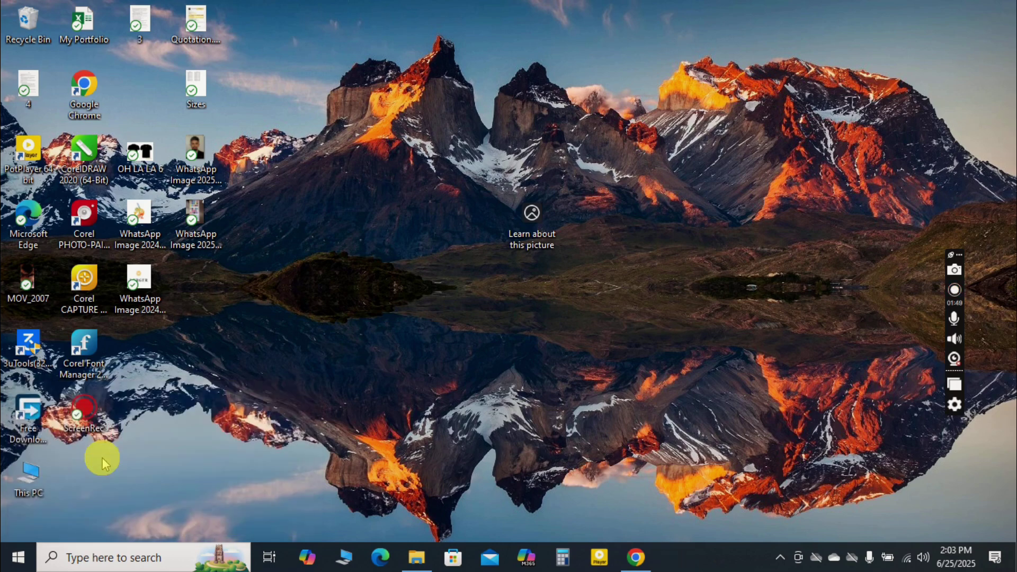
# Step: Delete everything in the local Temp folder and close its window
pyautogui.hotkey('ctrl', 'a')
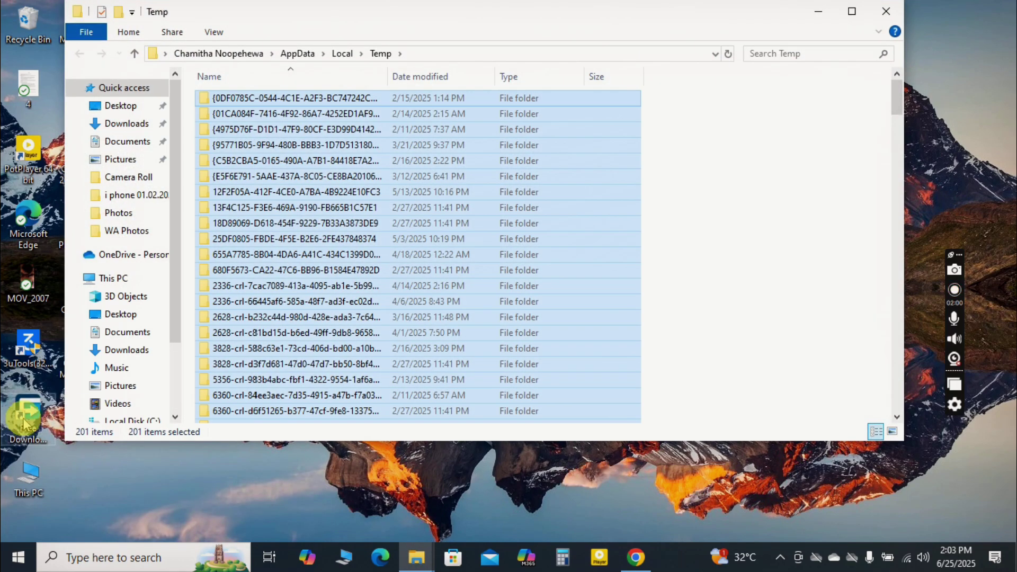
pyautogui.rightClick(281, 328)
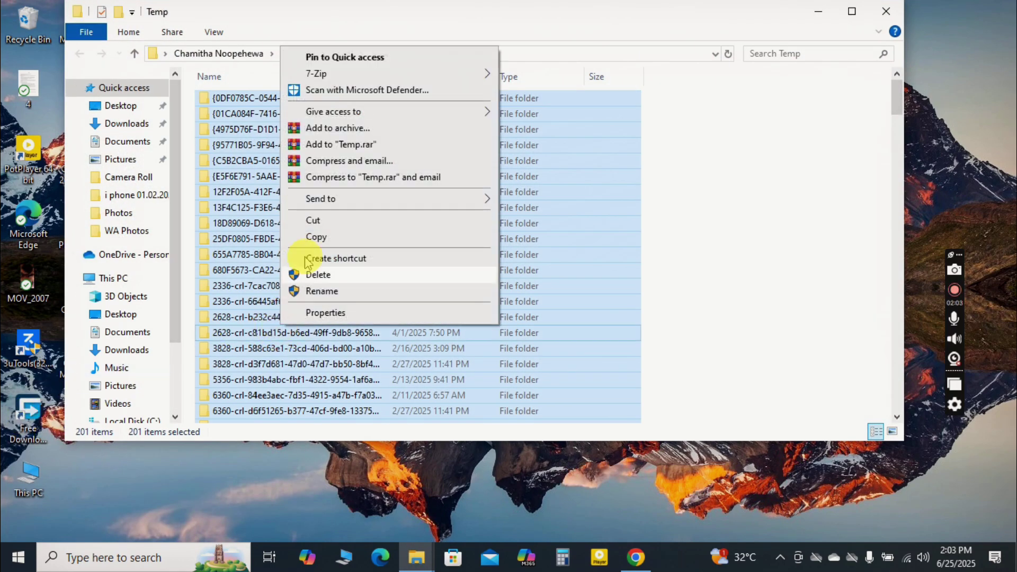
pyautogui.click(324, 279)
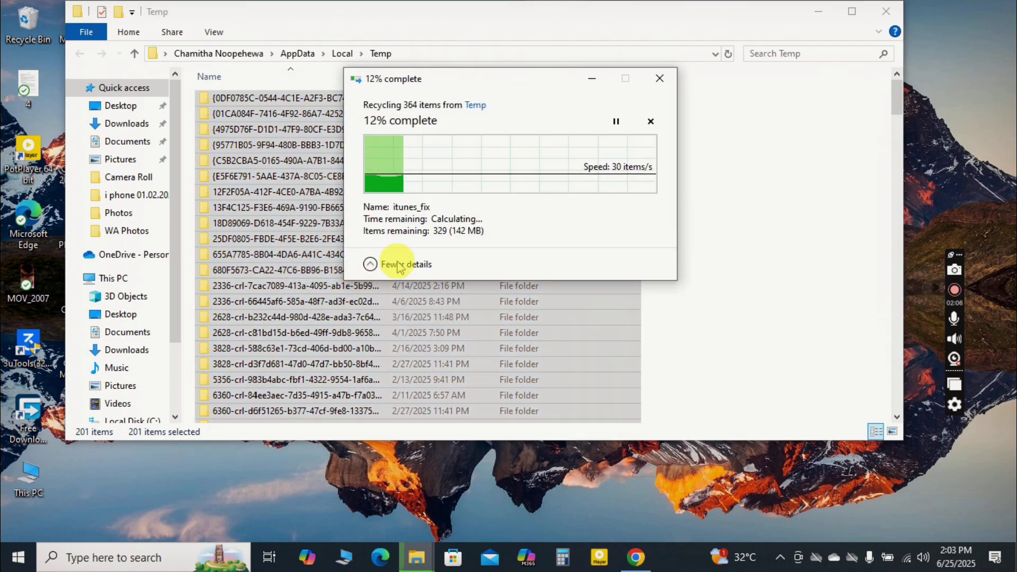
pyautogui.click(885, 15)
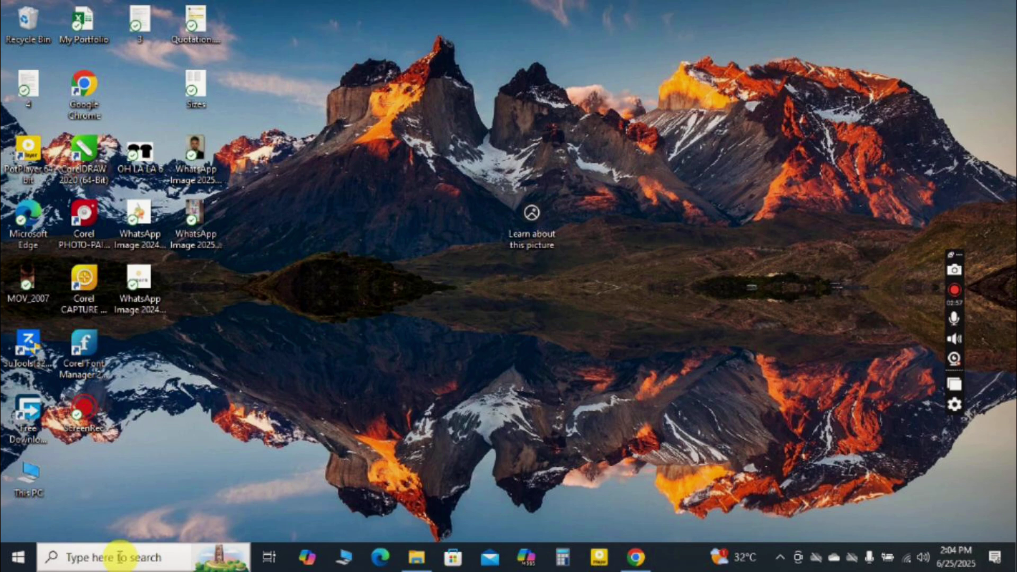
# Step: Find 'Adjust the appearance and performance of Windows', then apply 'Adjust for best performance' in Performance Options
pyautogui.click(119, 557)
pyautogui.write('a')
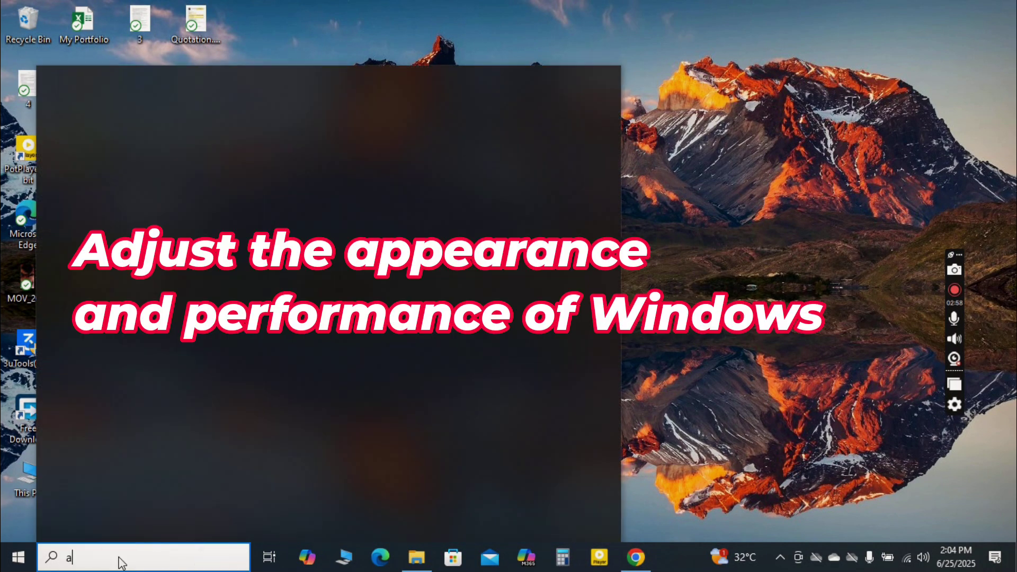
pyautogui.write('djust')
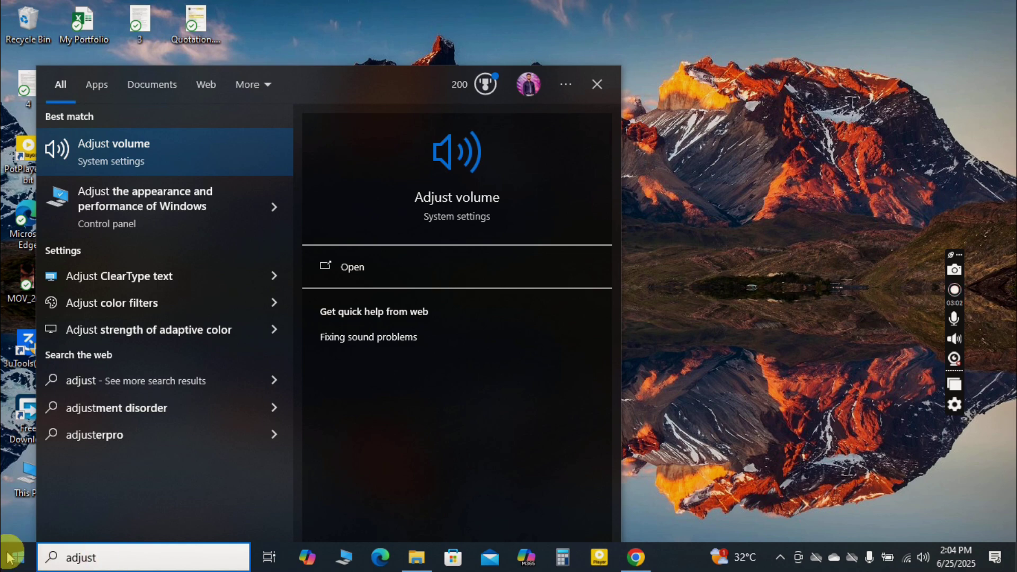
pyautogui.click(173, 180)
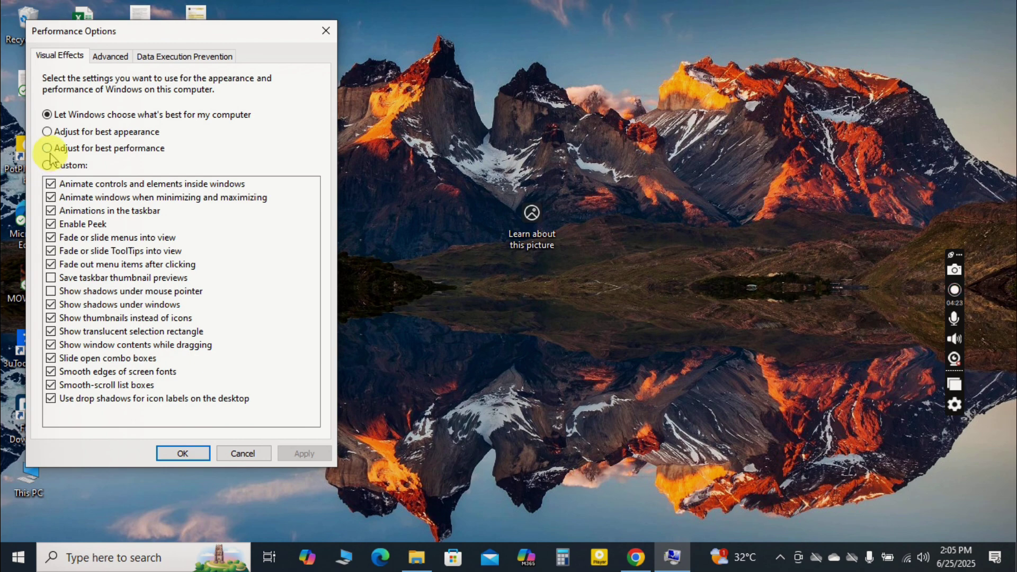
pyautogui.click(47, 148)
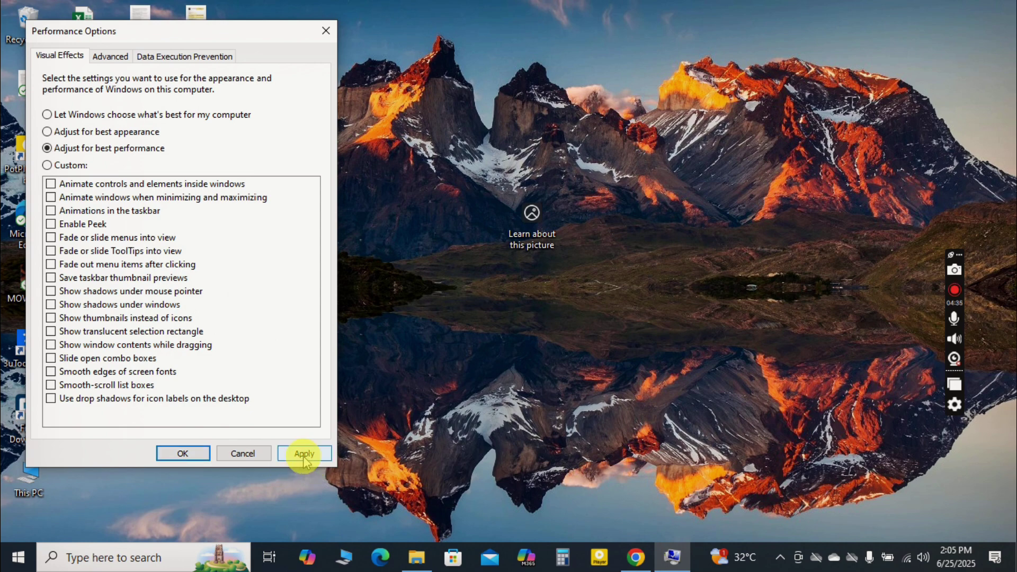
pyautogui.click(283, 453)
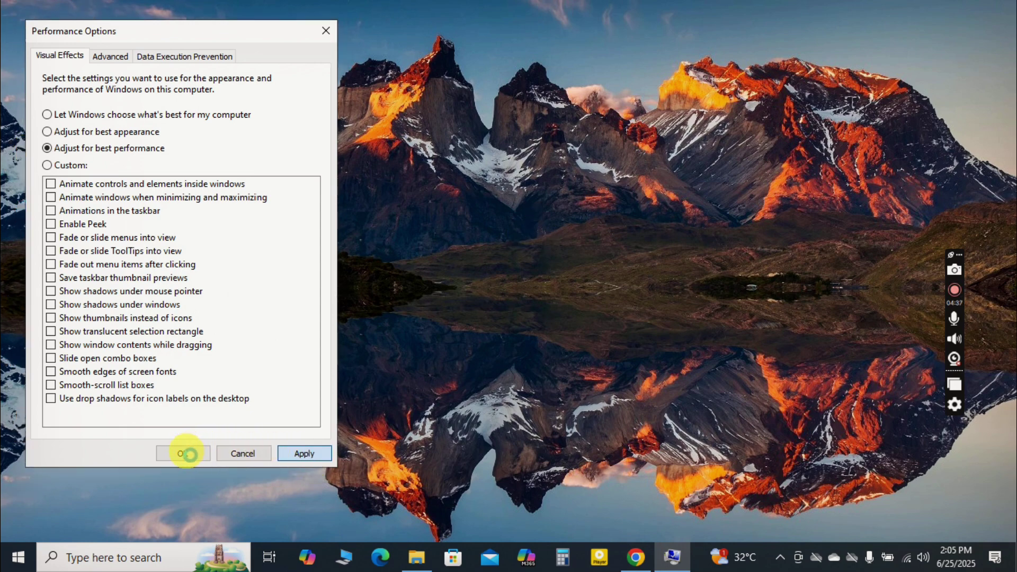
pyautogui.click(192, 457)
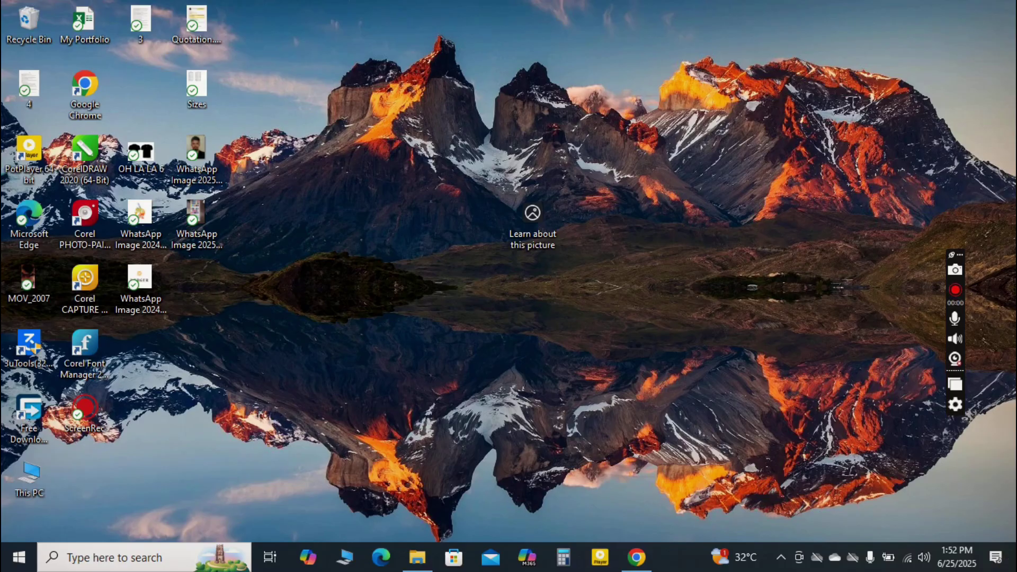
# Step: Run 'msconfig' from the Run dialog to start System Configuration
pyautogui.press('super+r')
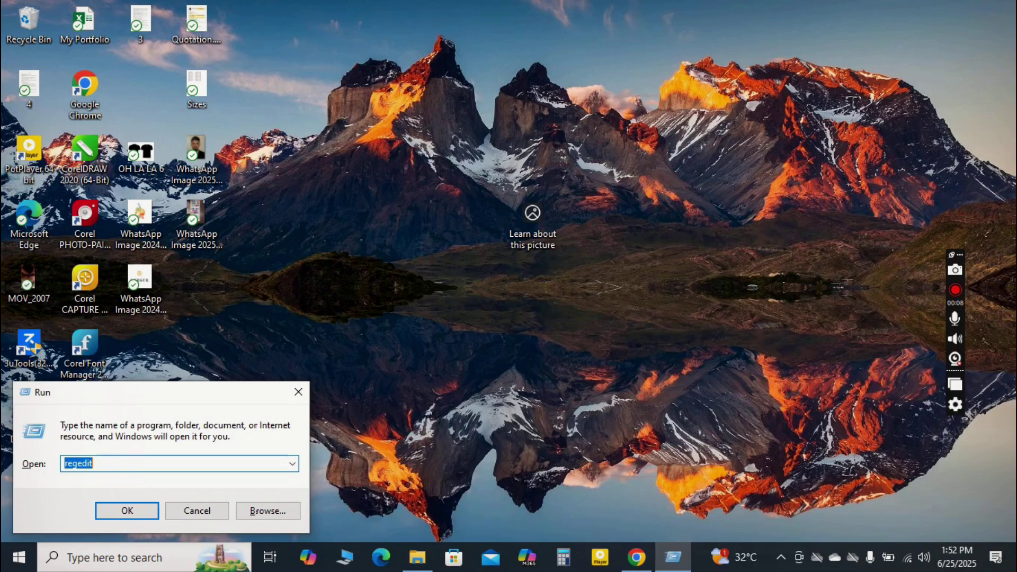
pyautogui.write('m')
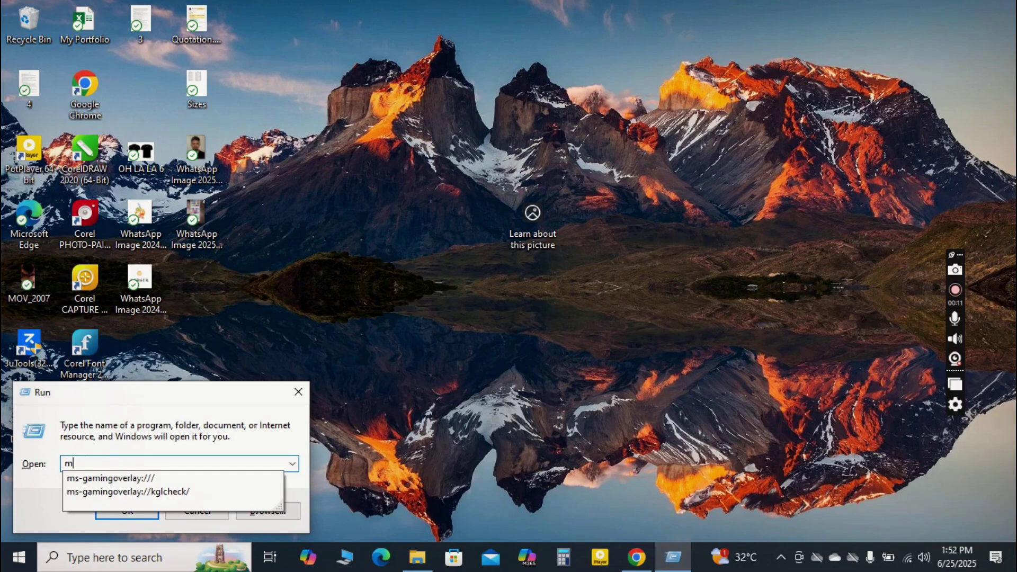
pyautogui.write('sconfig')
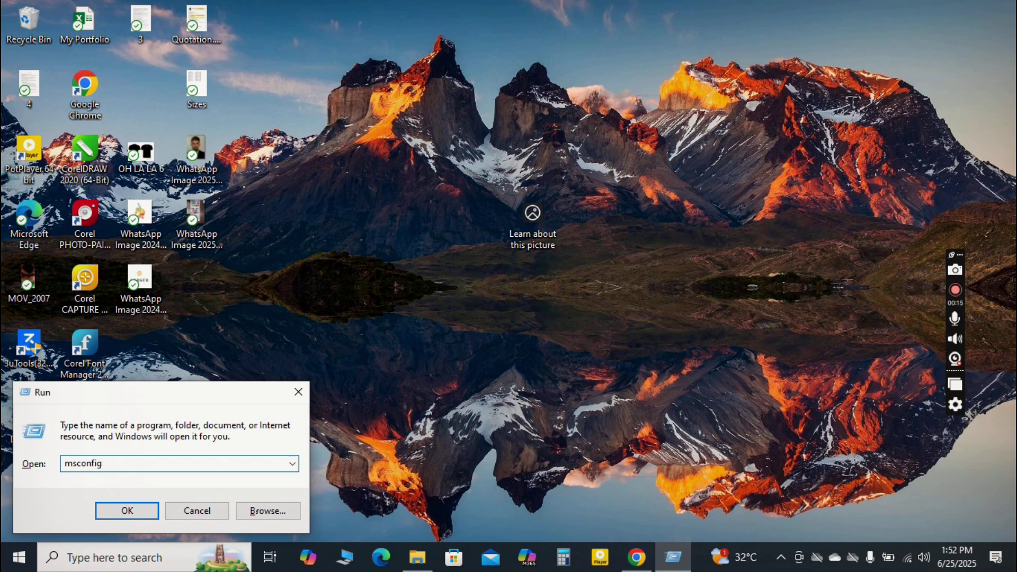
pyautogui.press('Return')
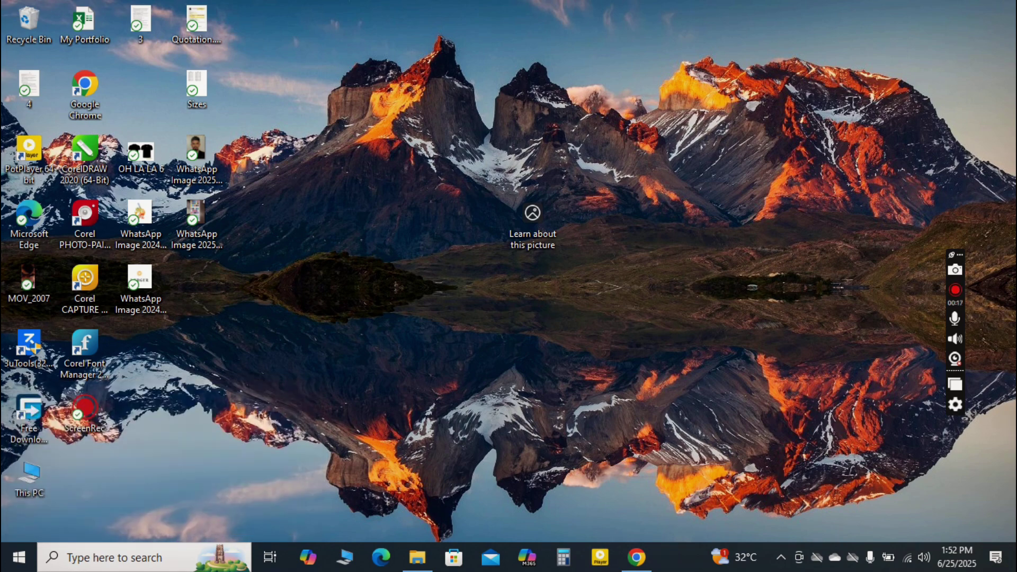